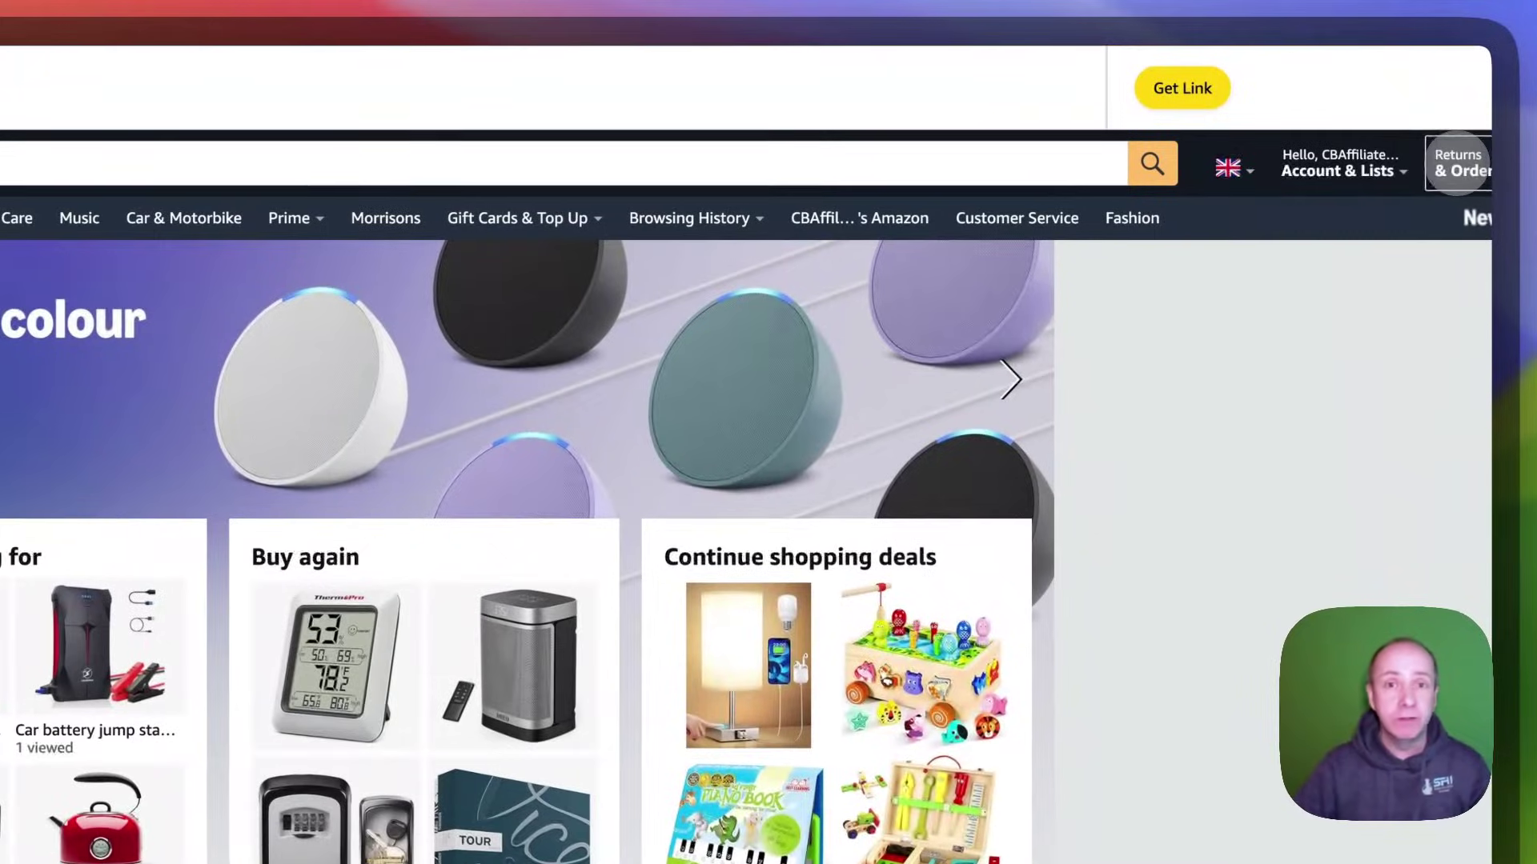
Filter Your Orders to show only orders placed in 2023.
left_click(1438, 149)
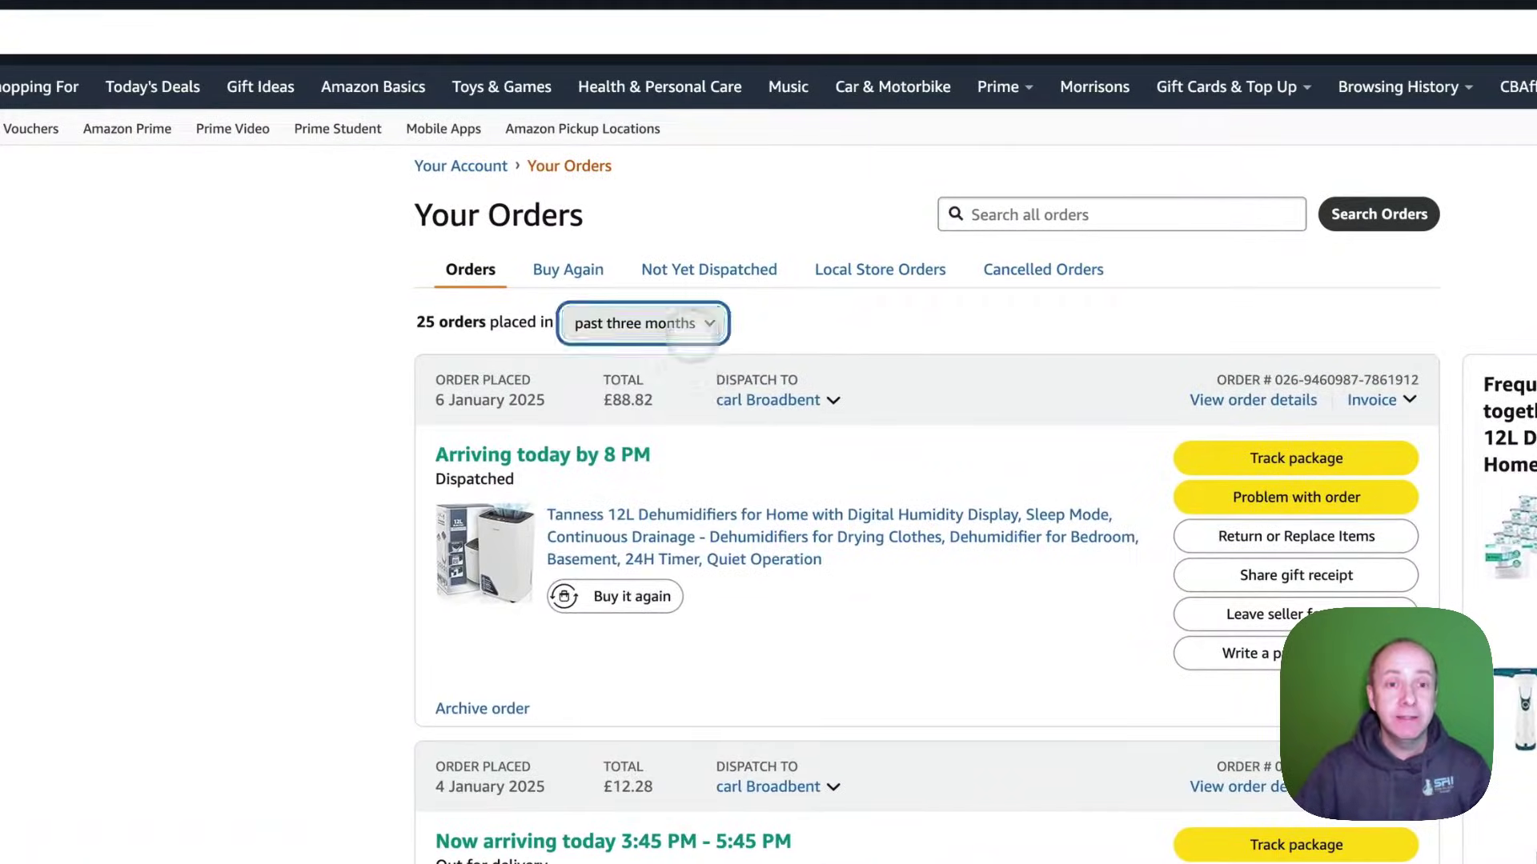
left_click(673, 321)
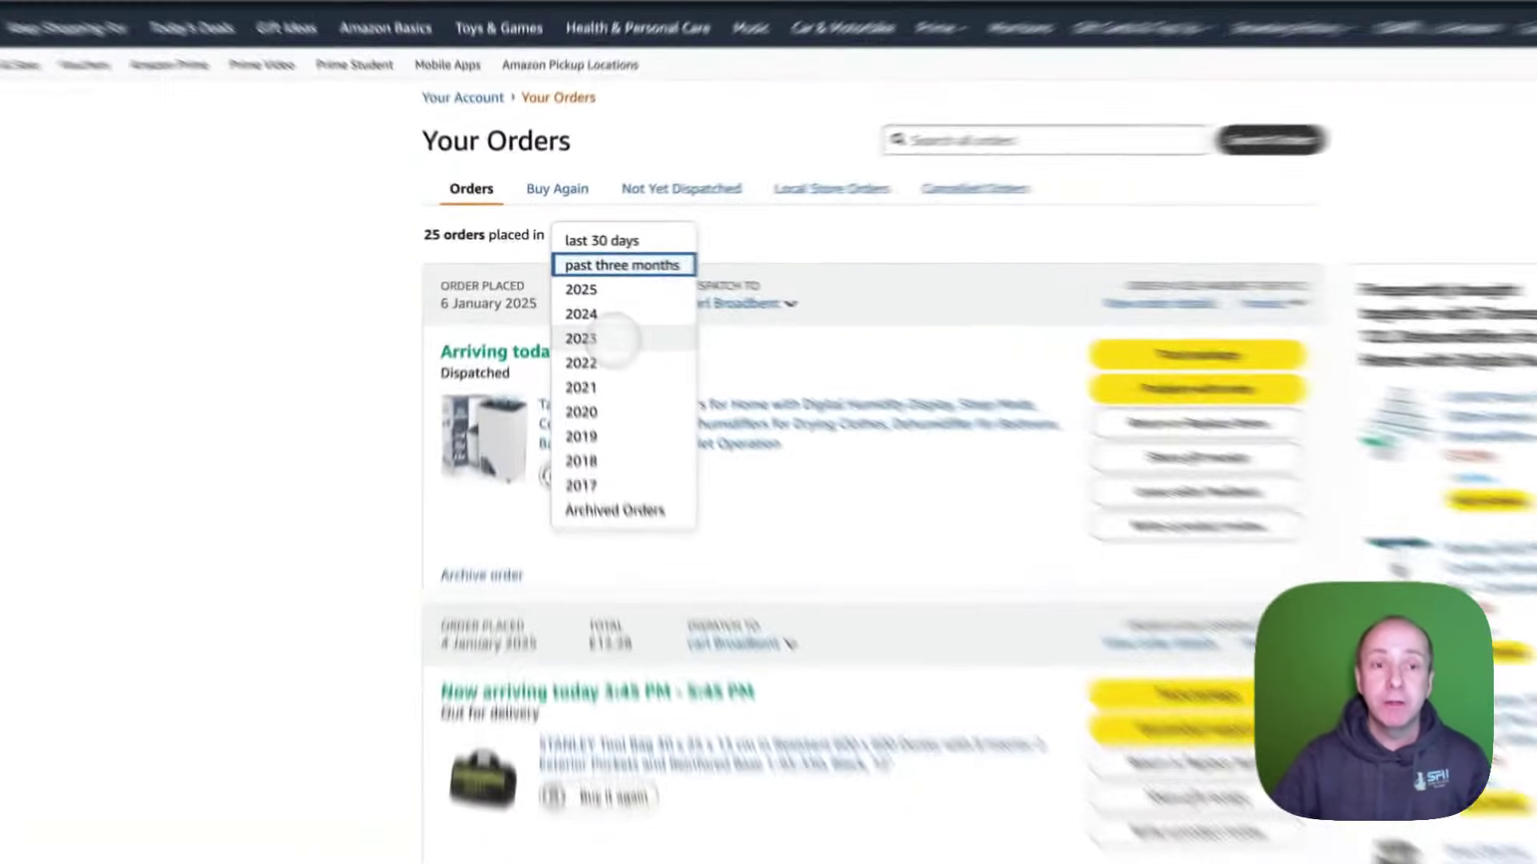
left_click(560, 295)
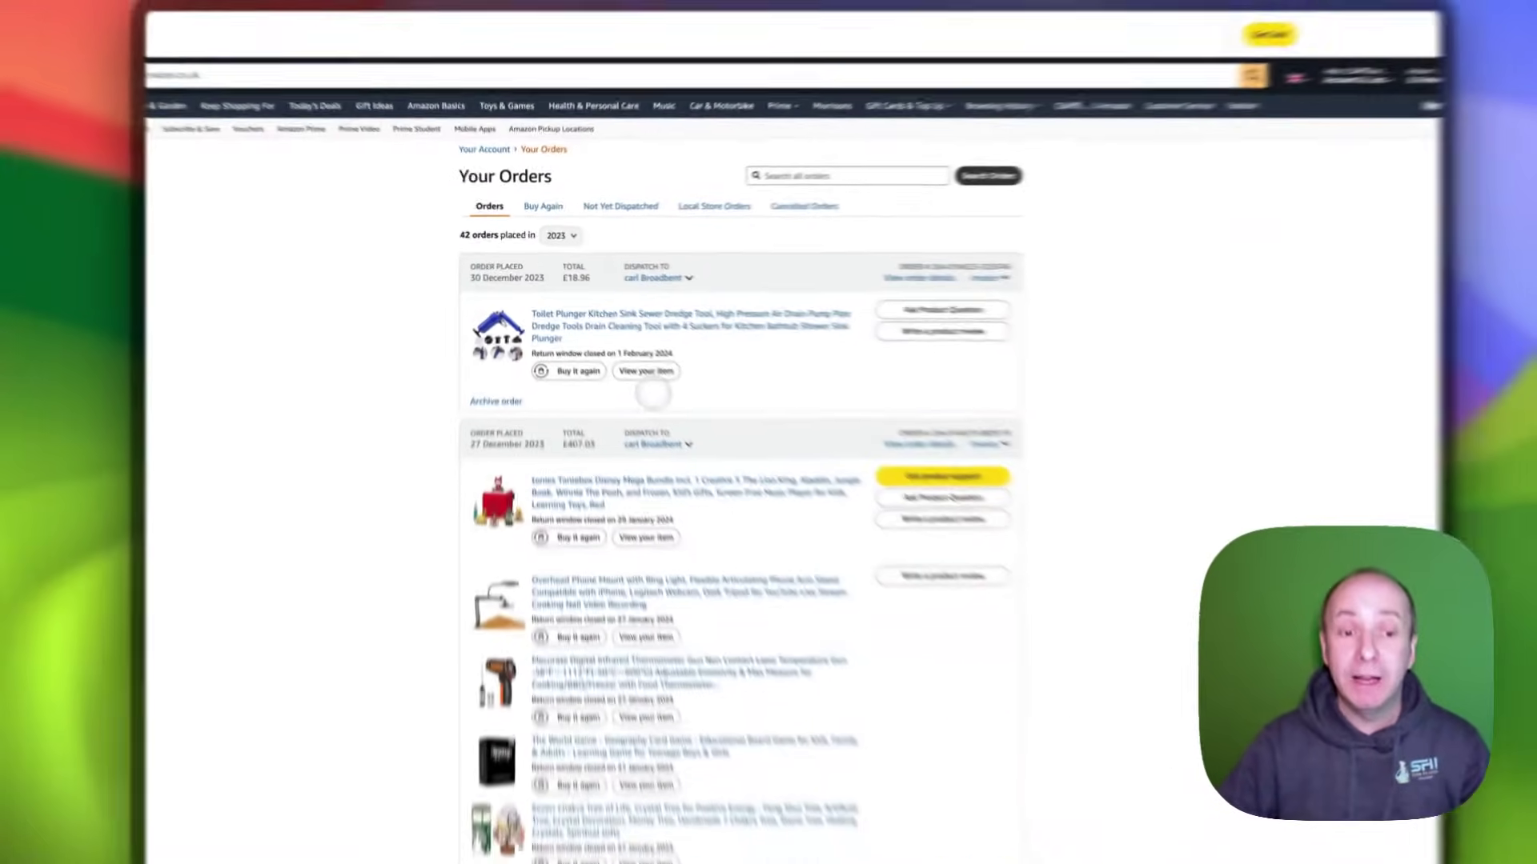
scroll(648, 384, "down", 5)
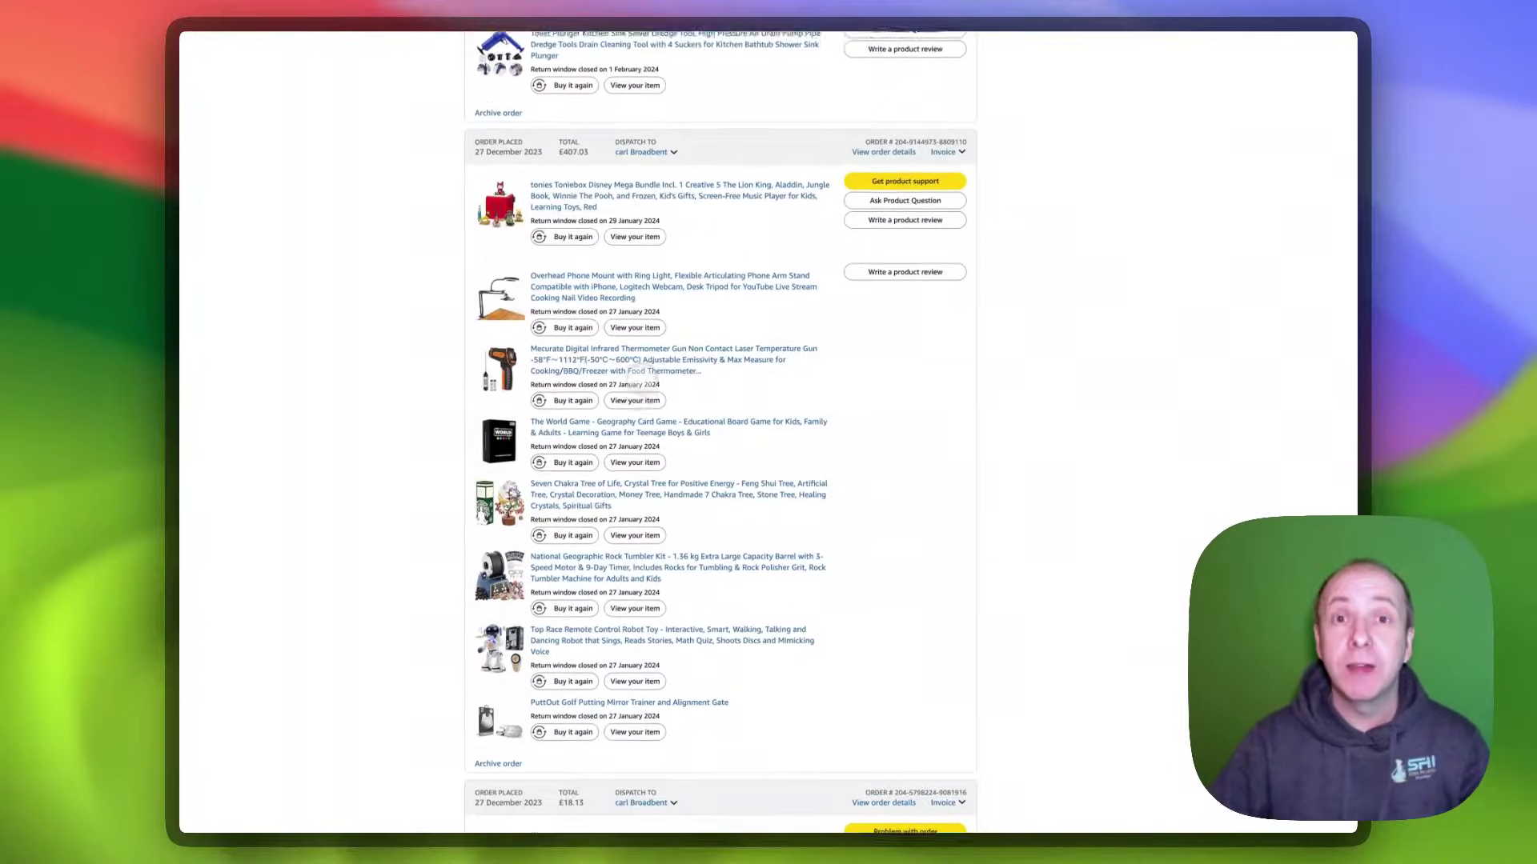
scroll(645, 380, "down", 4)
scroll(641, 376, "down", 3)
scroll(642, 376, "down", 3)
scroll(641, 376, "down", 1)
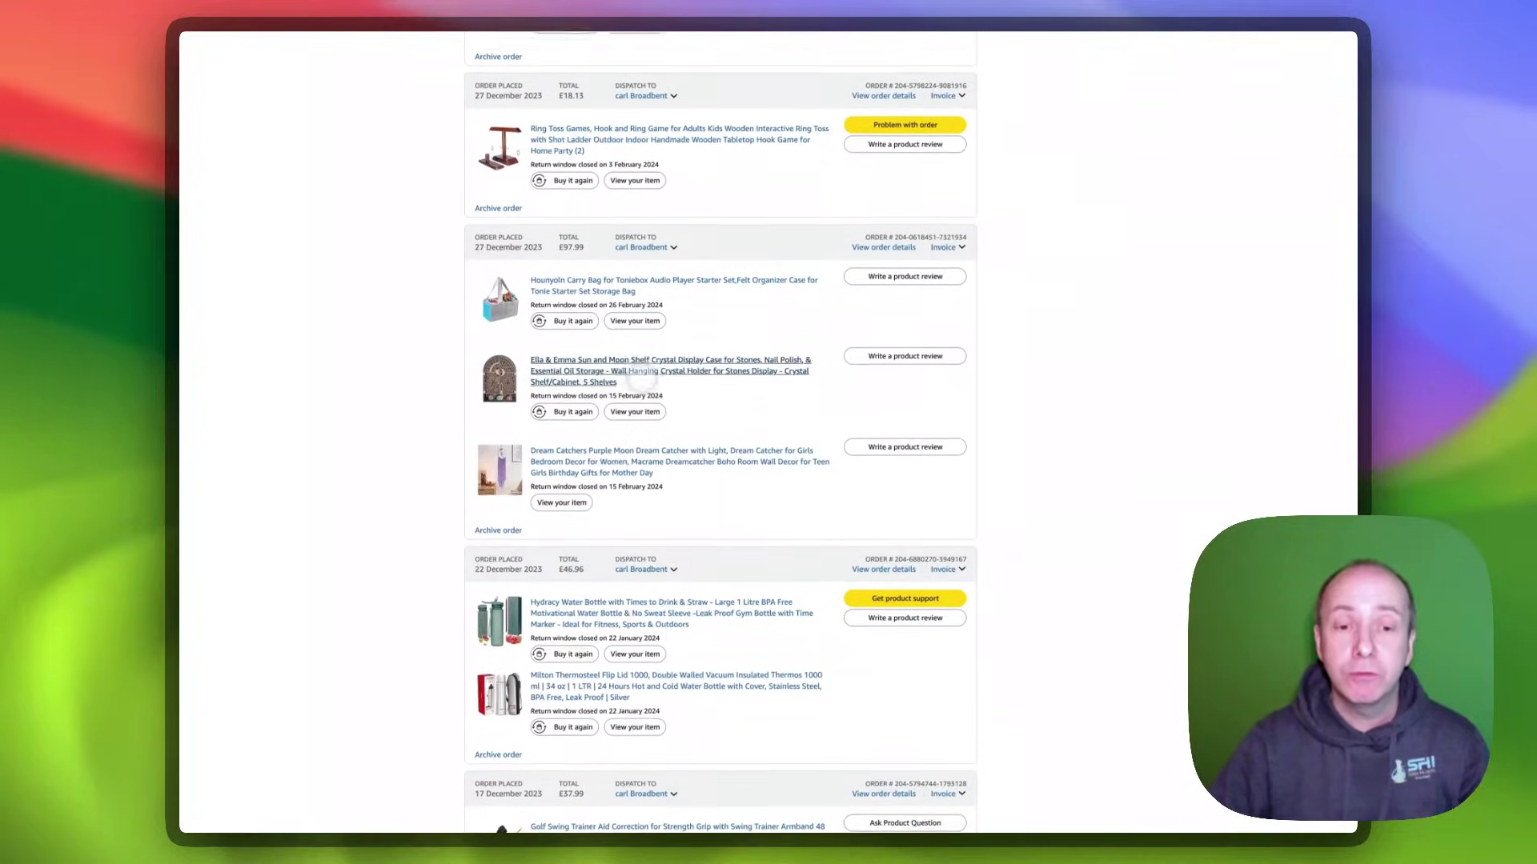
scroll(639, 372, "down", 2)
scroll(642, 373, "down", 3)
scroll(644, 383, "down", 2)
scroll(660, 379, "down", 2)
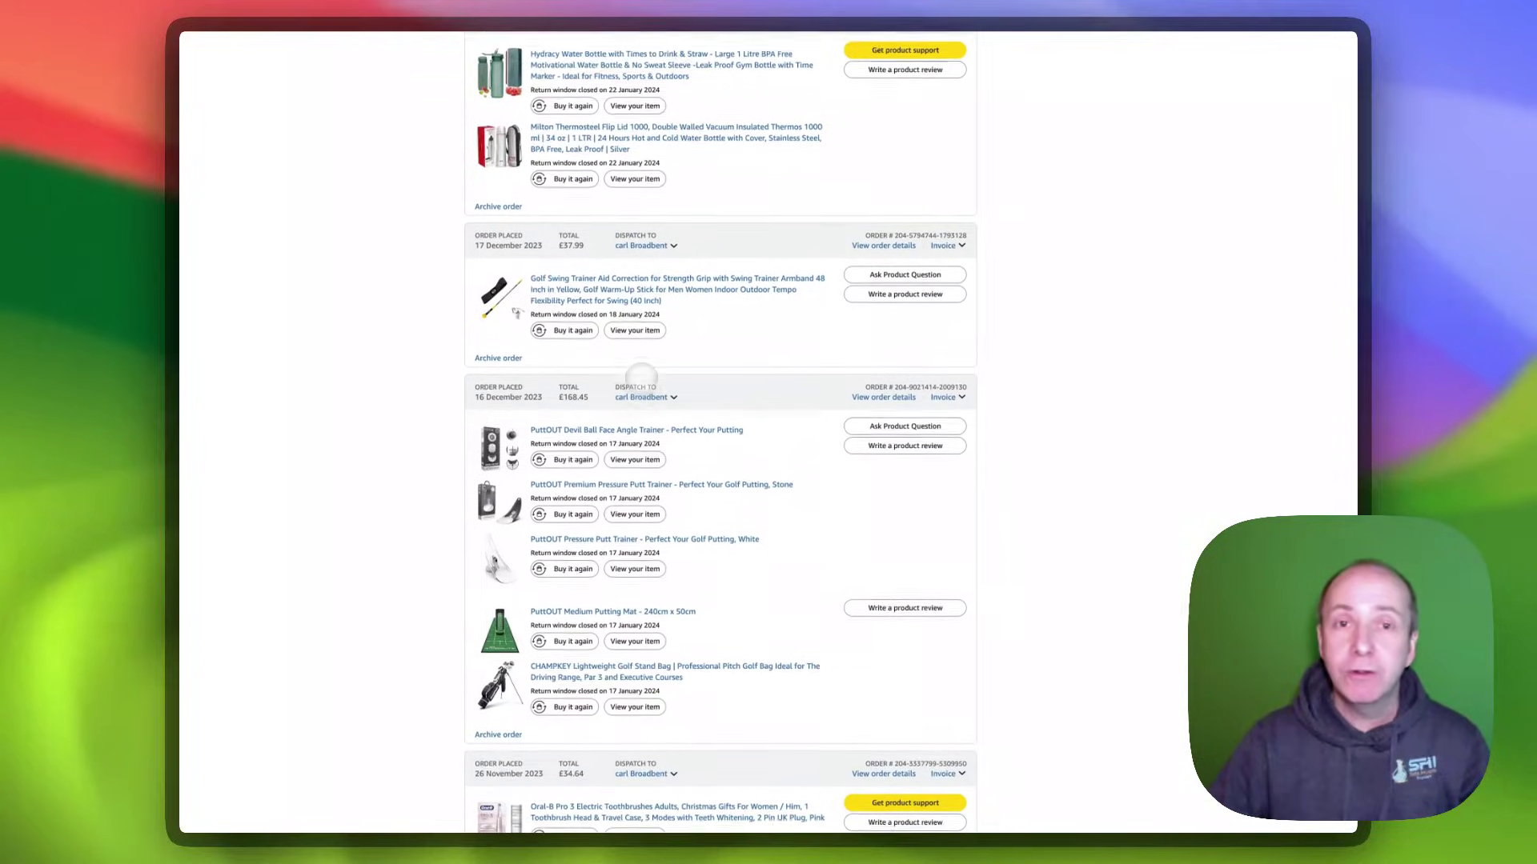
scroll(678, 377, "down", 1)
scroll(777, 364, "up", 5)
scroll(776, 364, "up", 5)
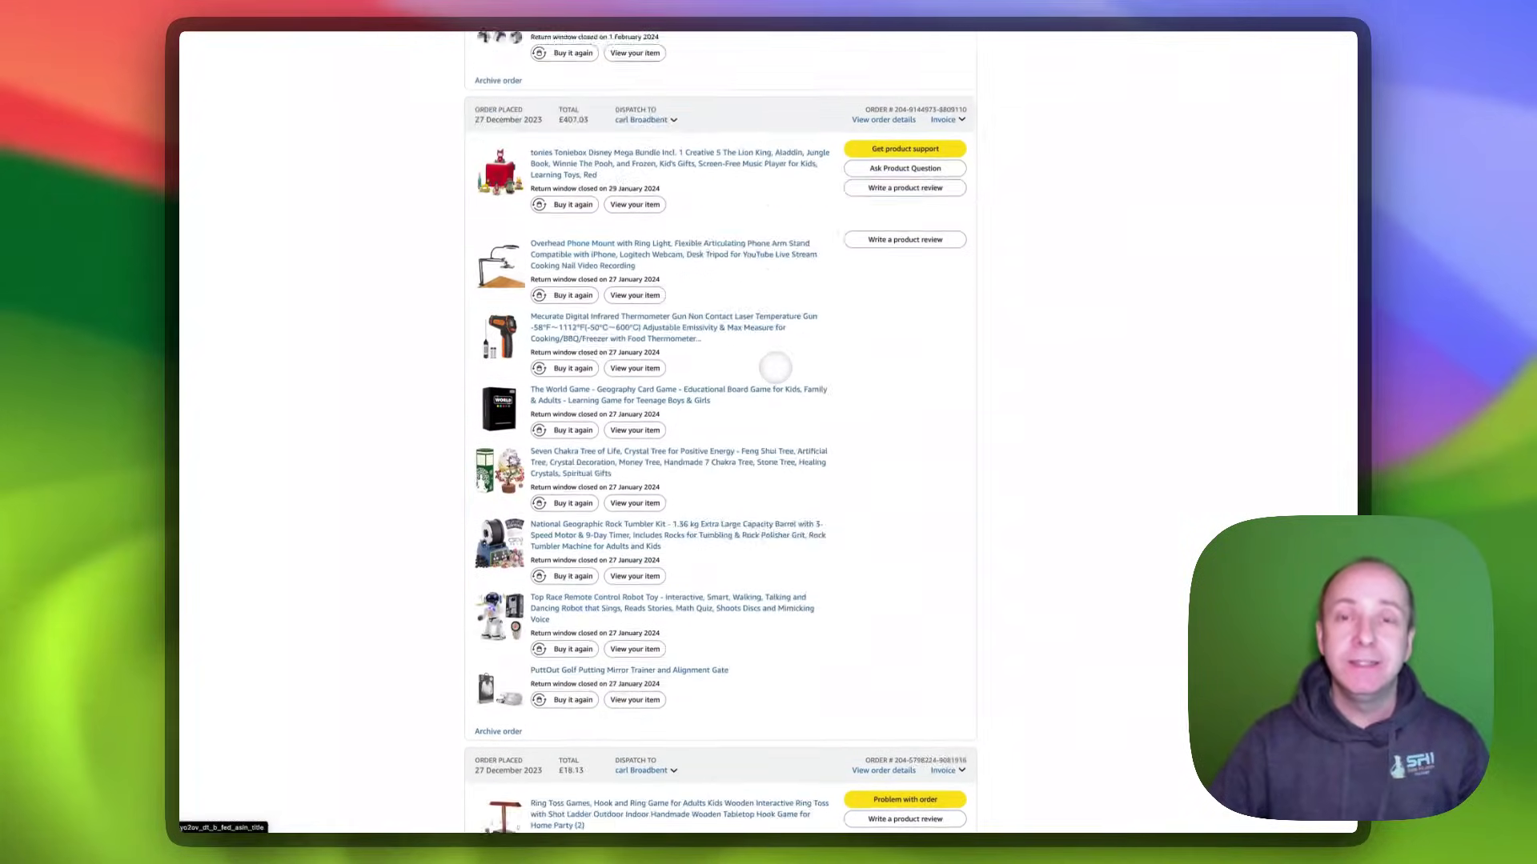
scroll(775, 364, "up", 5)
scroll(776, 365, "up", 1)
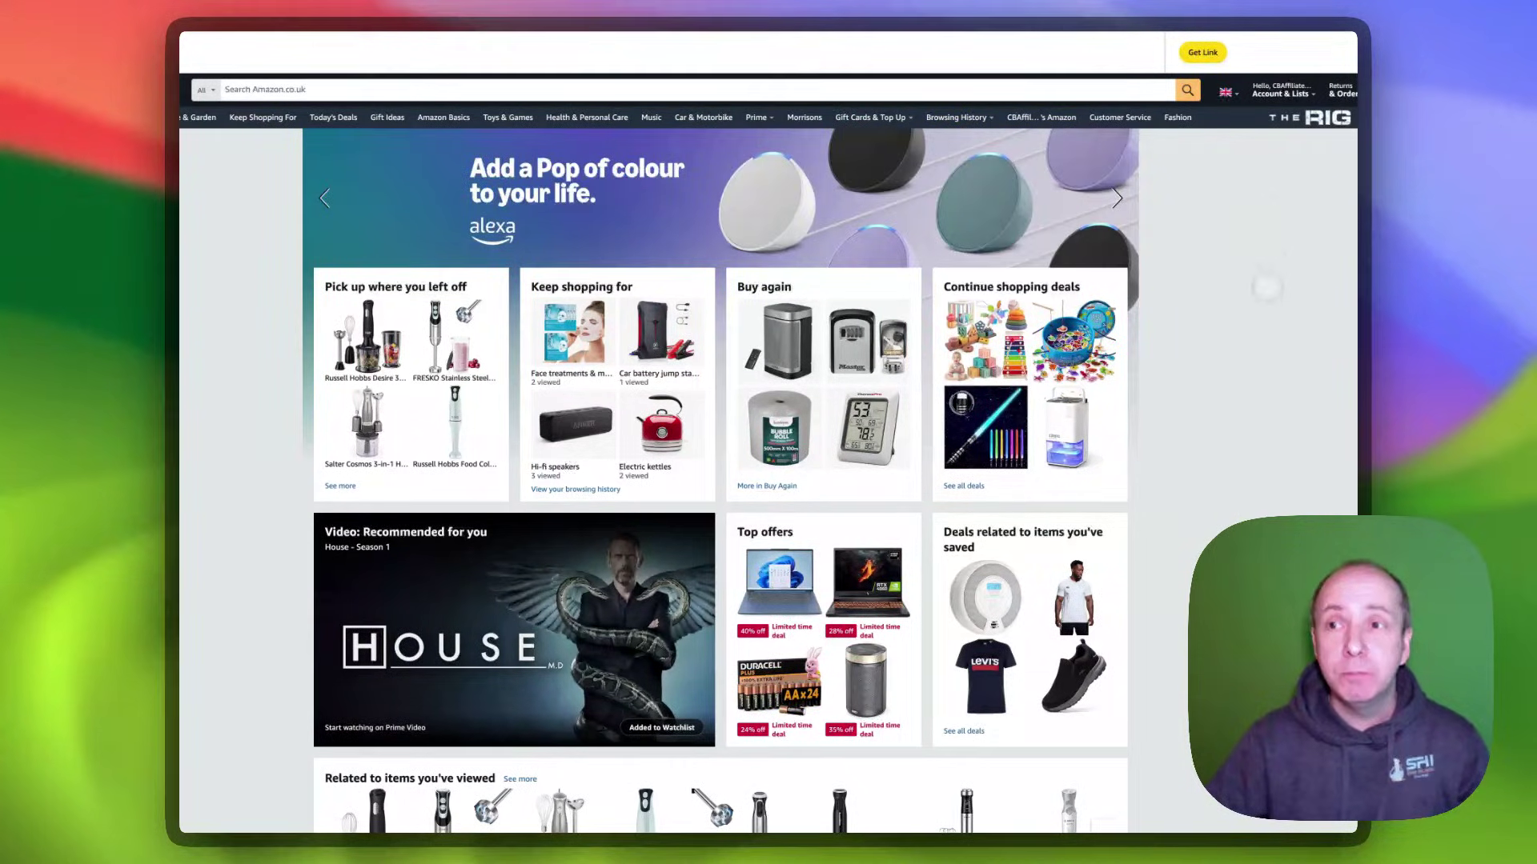
mouse_move(1337, 163)
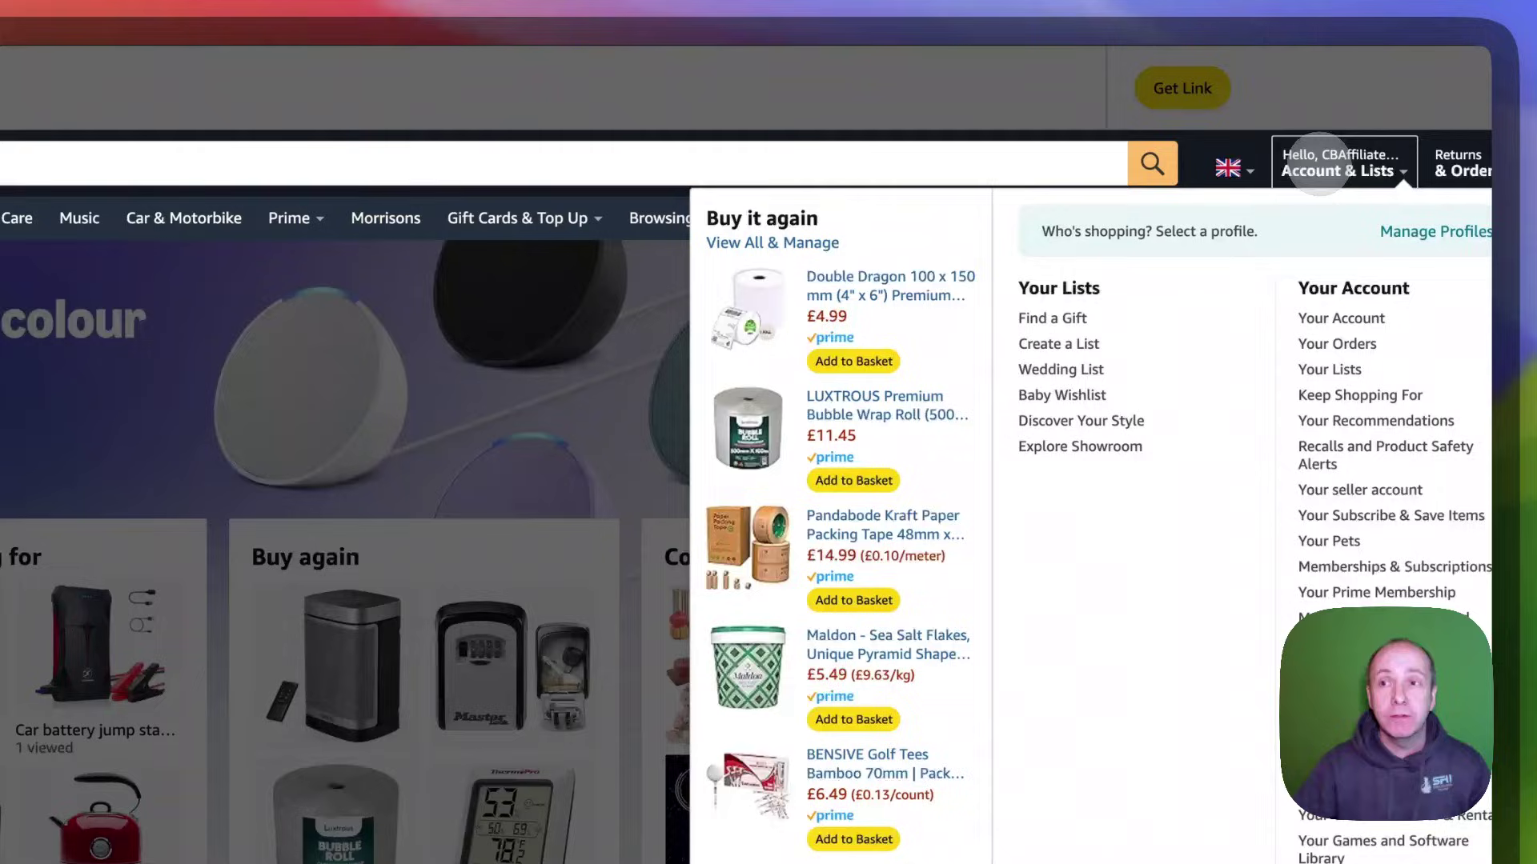
Go to the Your Account page and highlight the Manage your data heading.
left_click(1318, 160)
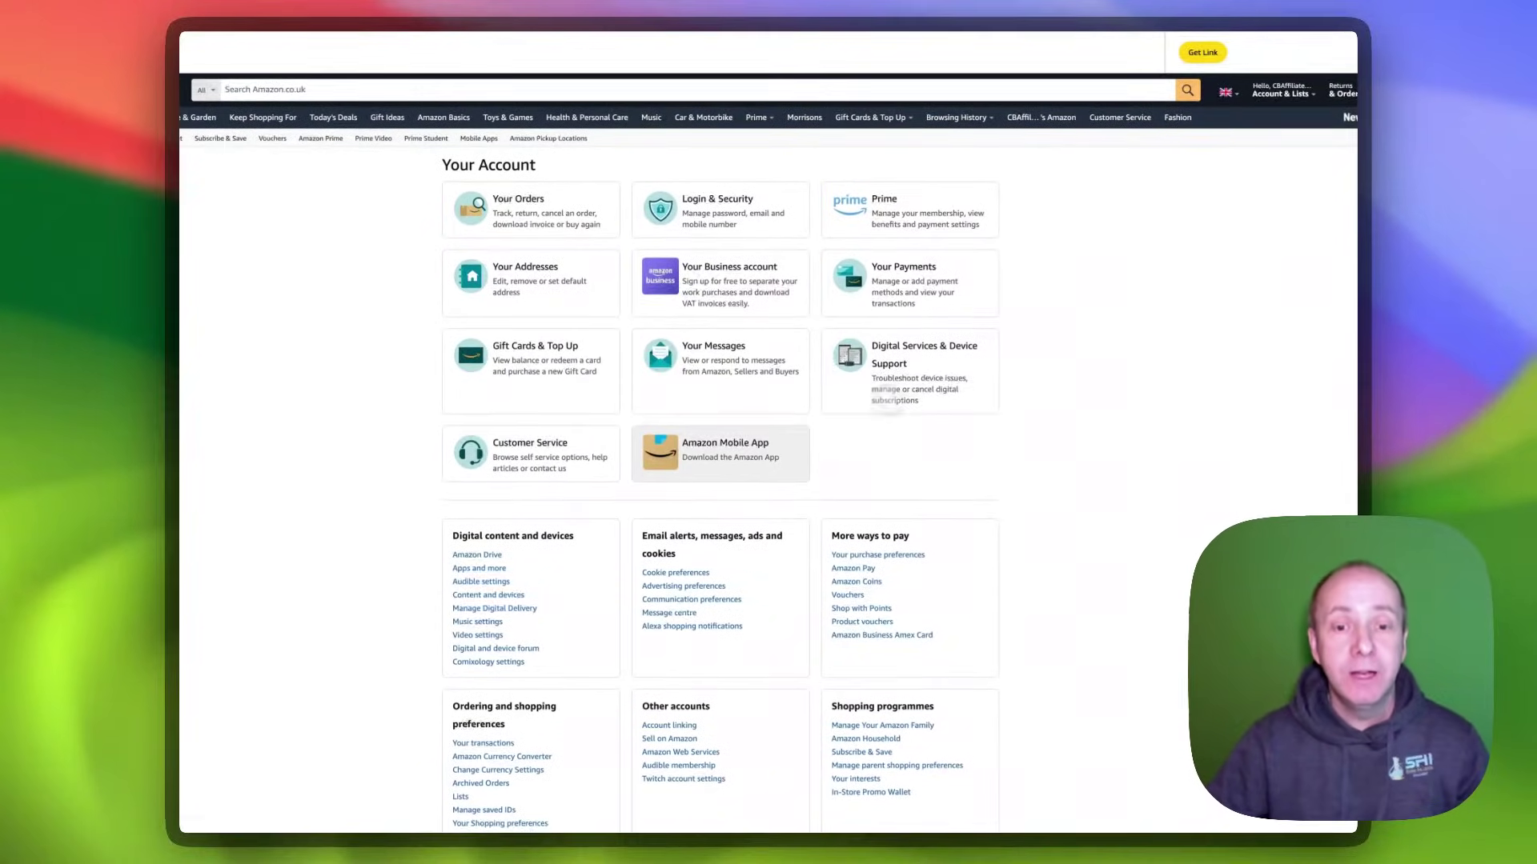
scroll(796, 436, "down", 5)
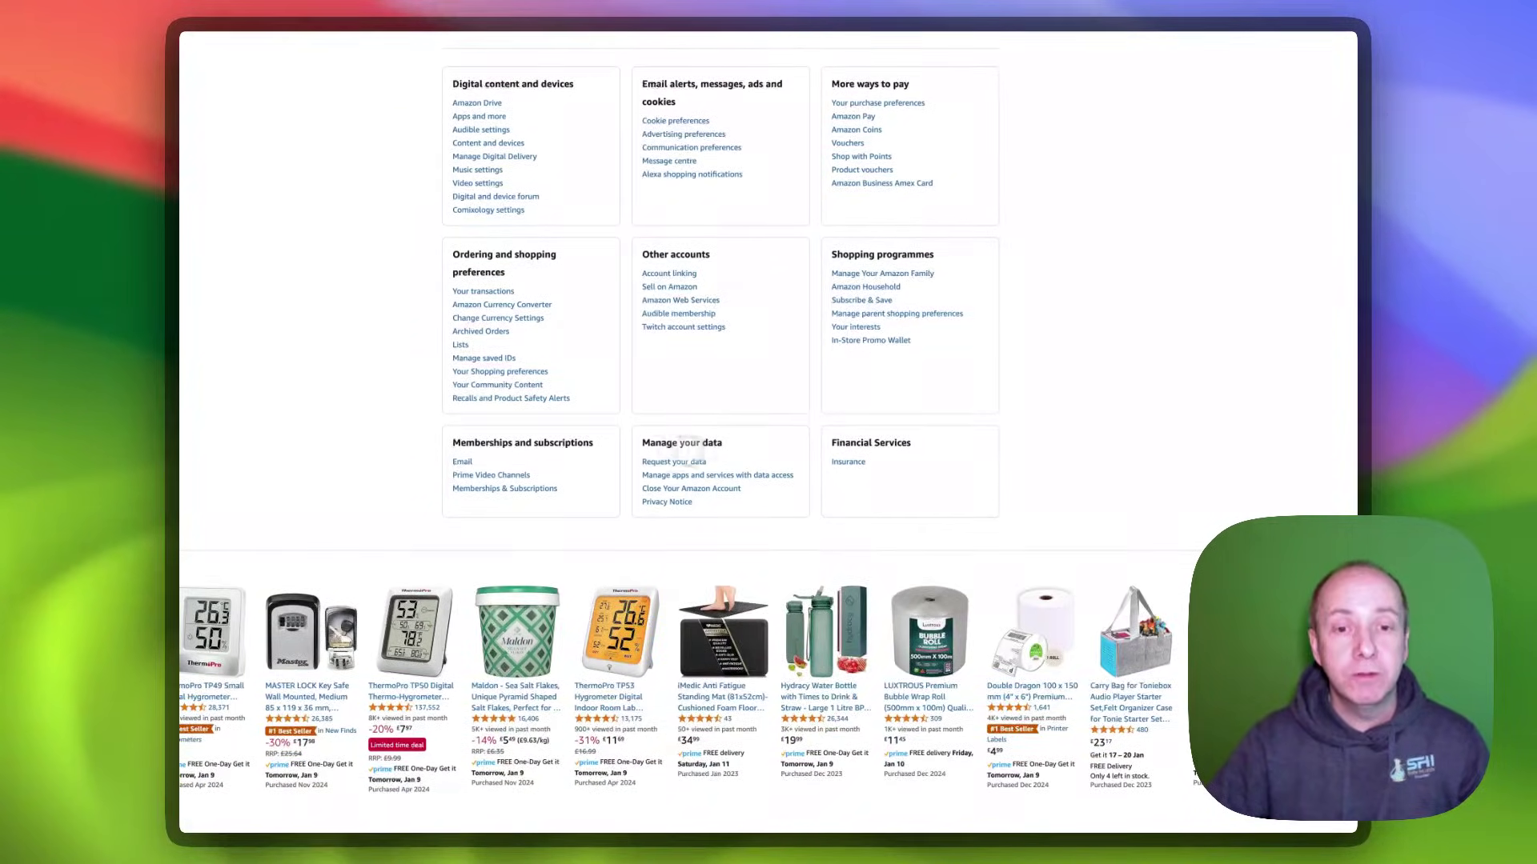
left_click_drag(644, 442, 723, 445)
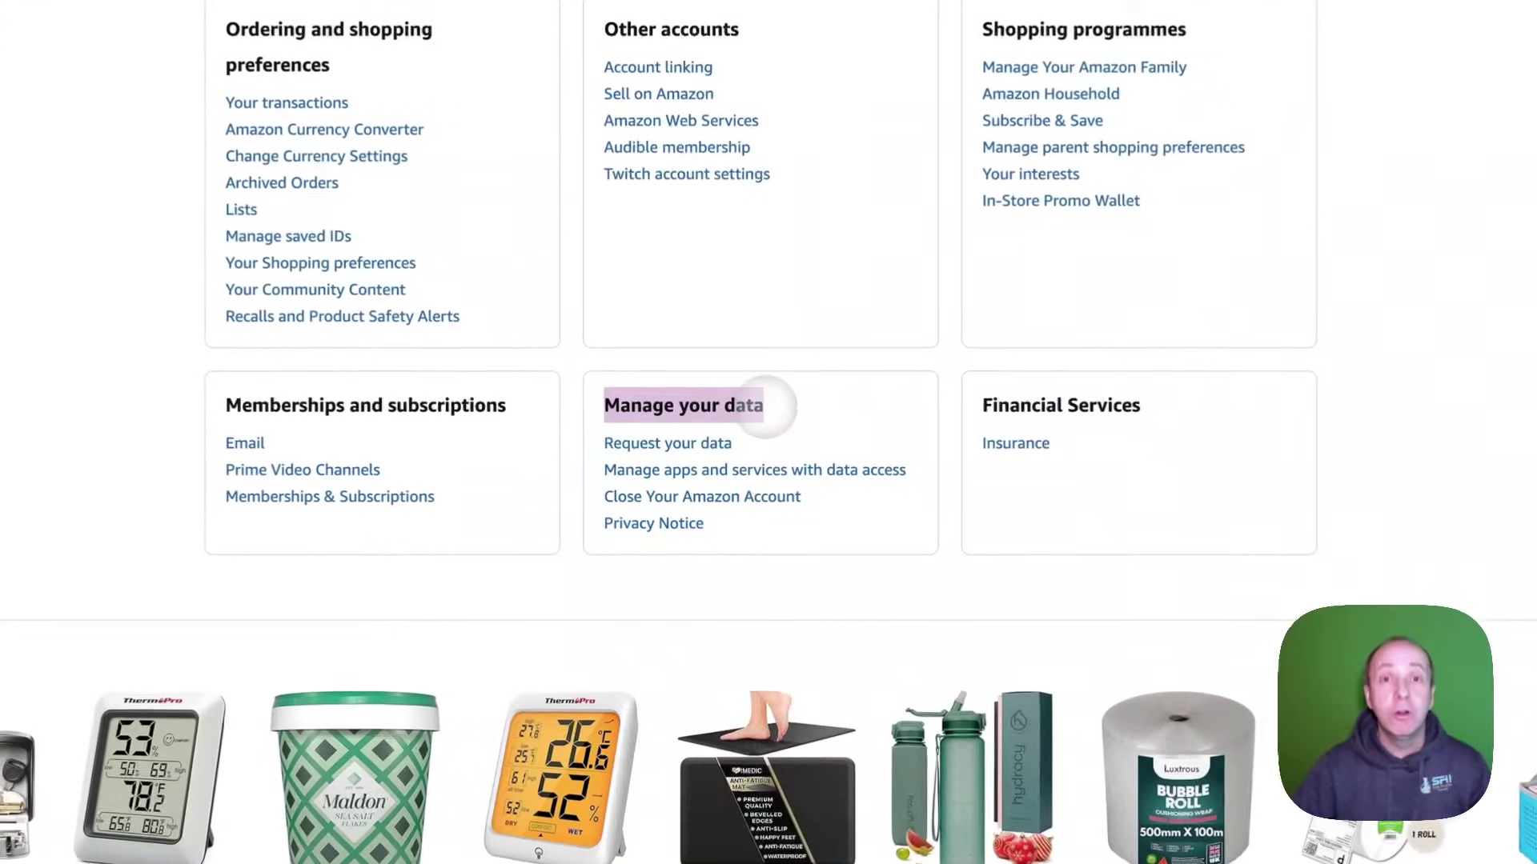
left_click(786, 433)
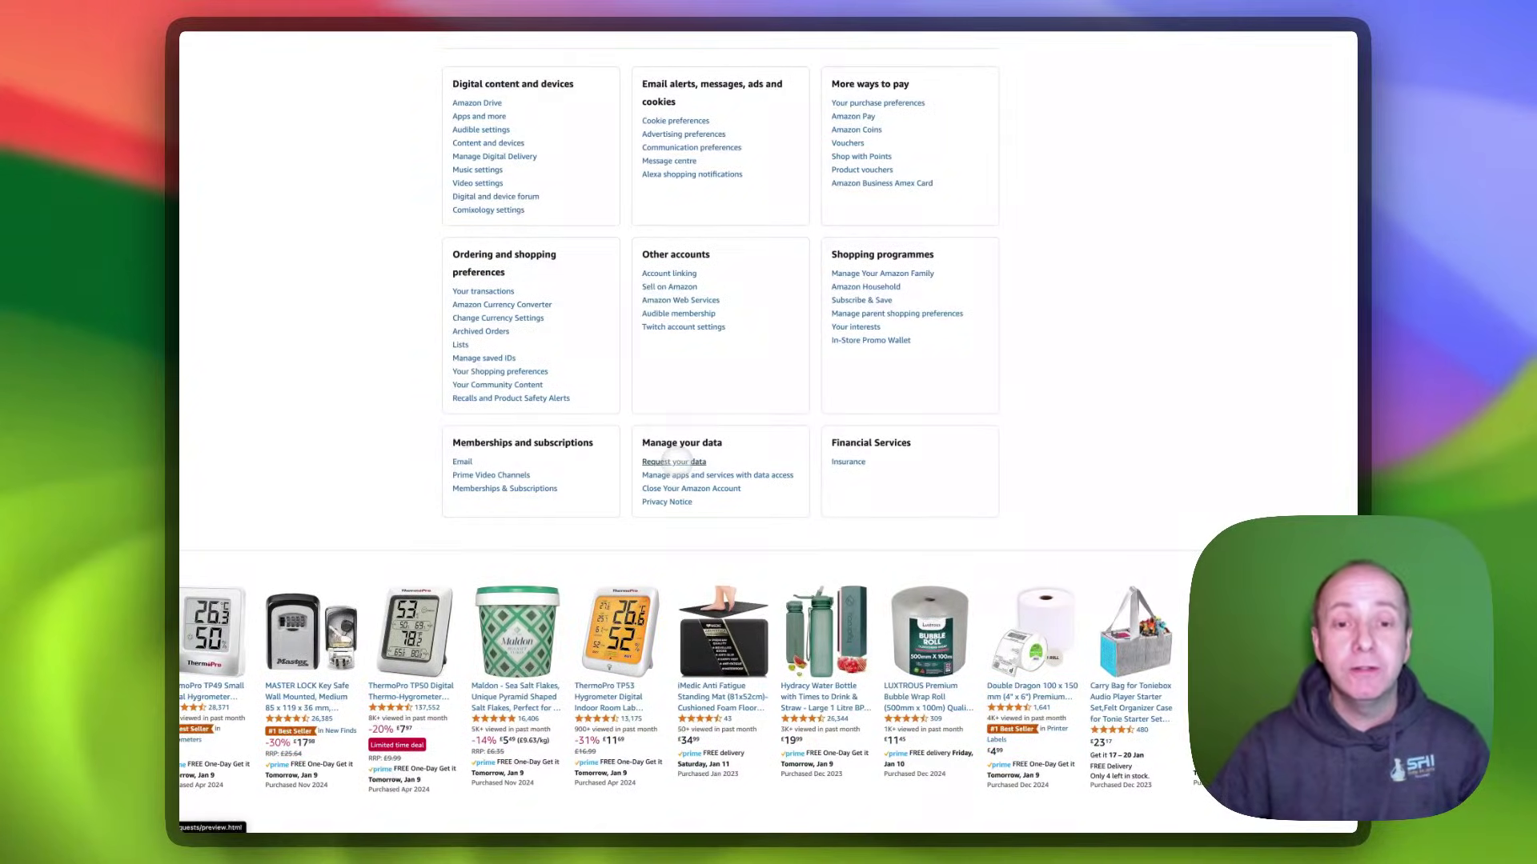
On the Request your data page, choose Your Orders as the data category.
left_click(675, 463)
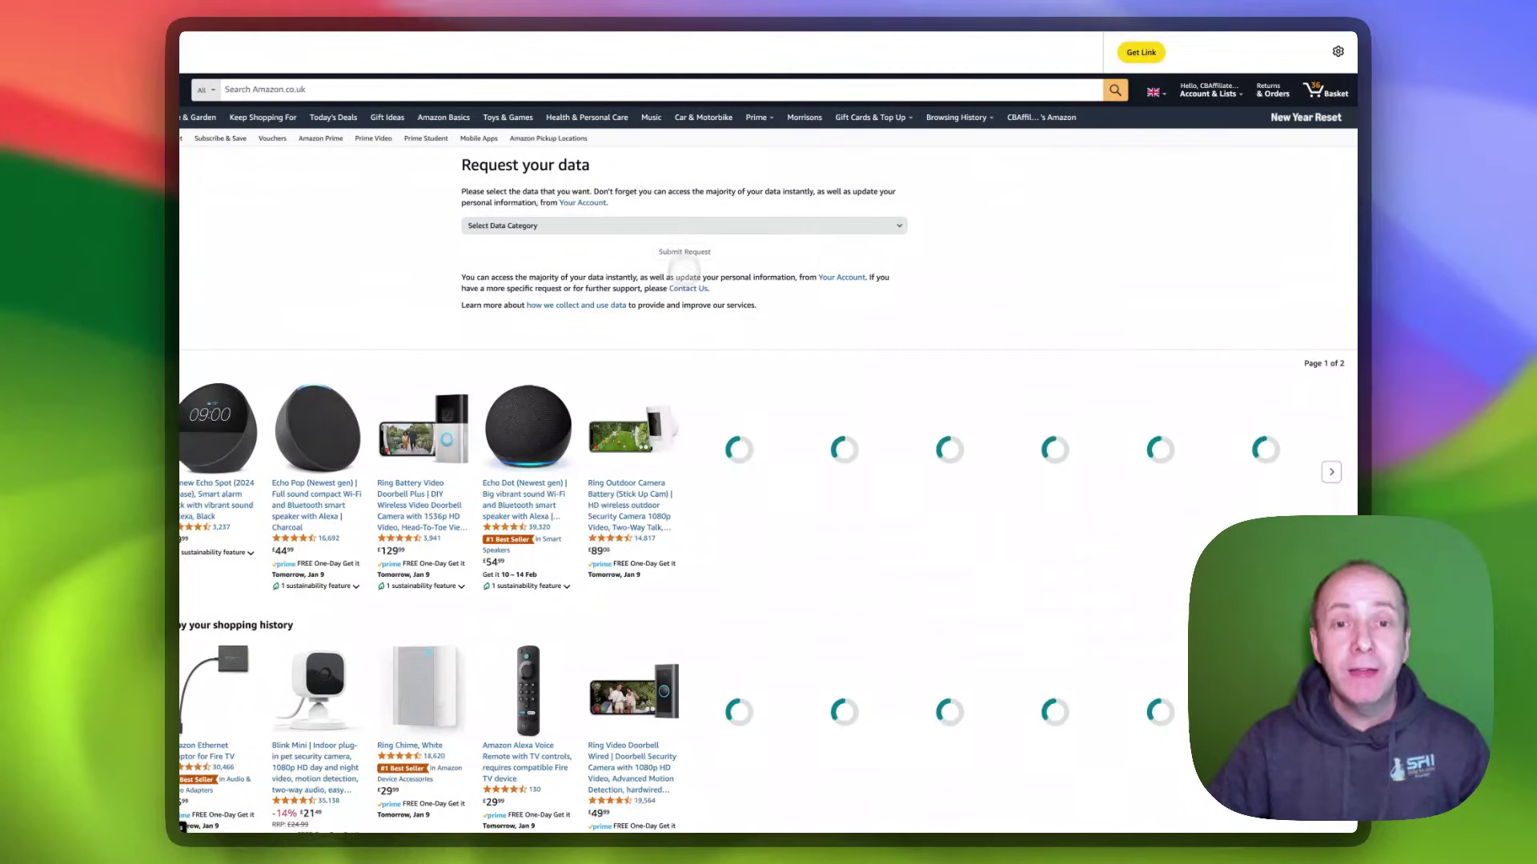
left_click(694, 227)
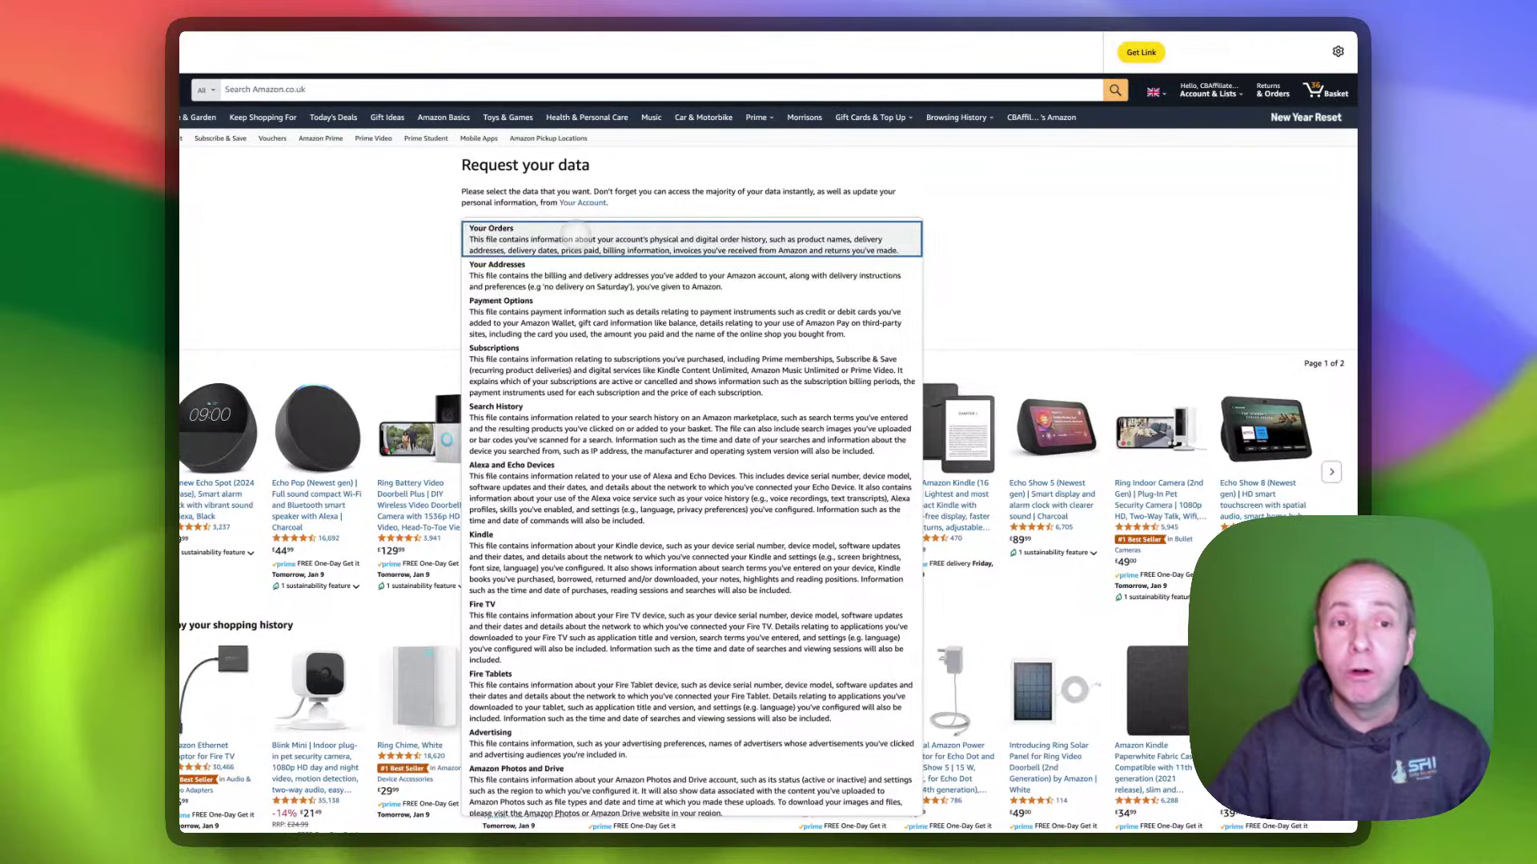
left_click(577, 236)
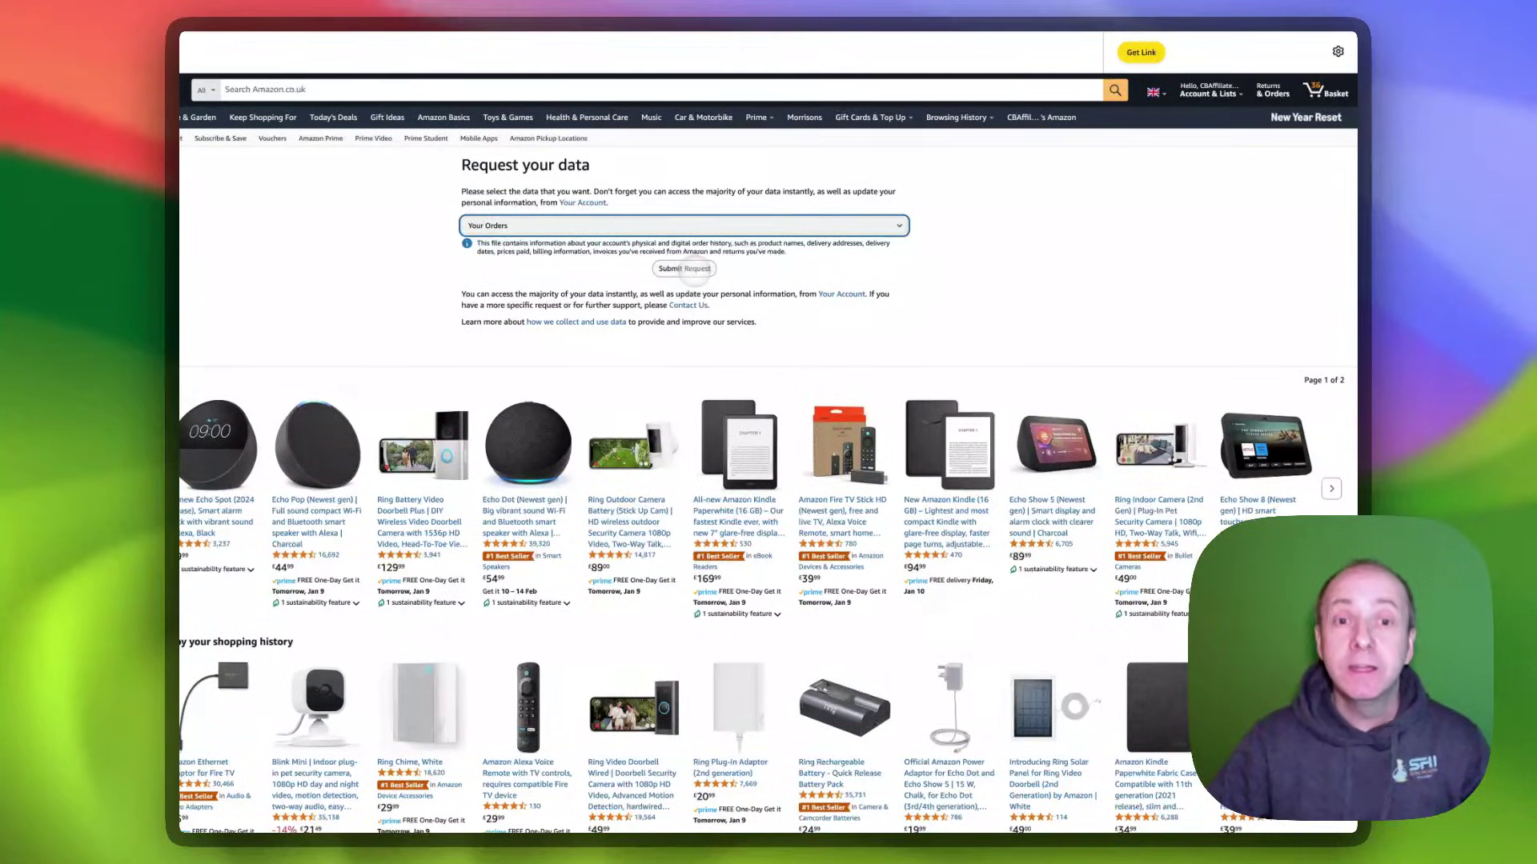
left_click(686, 268)
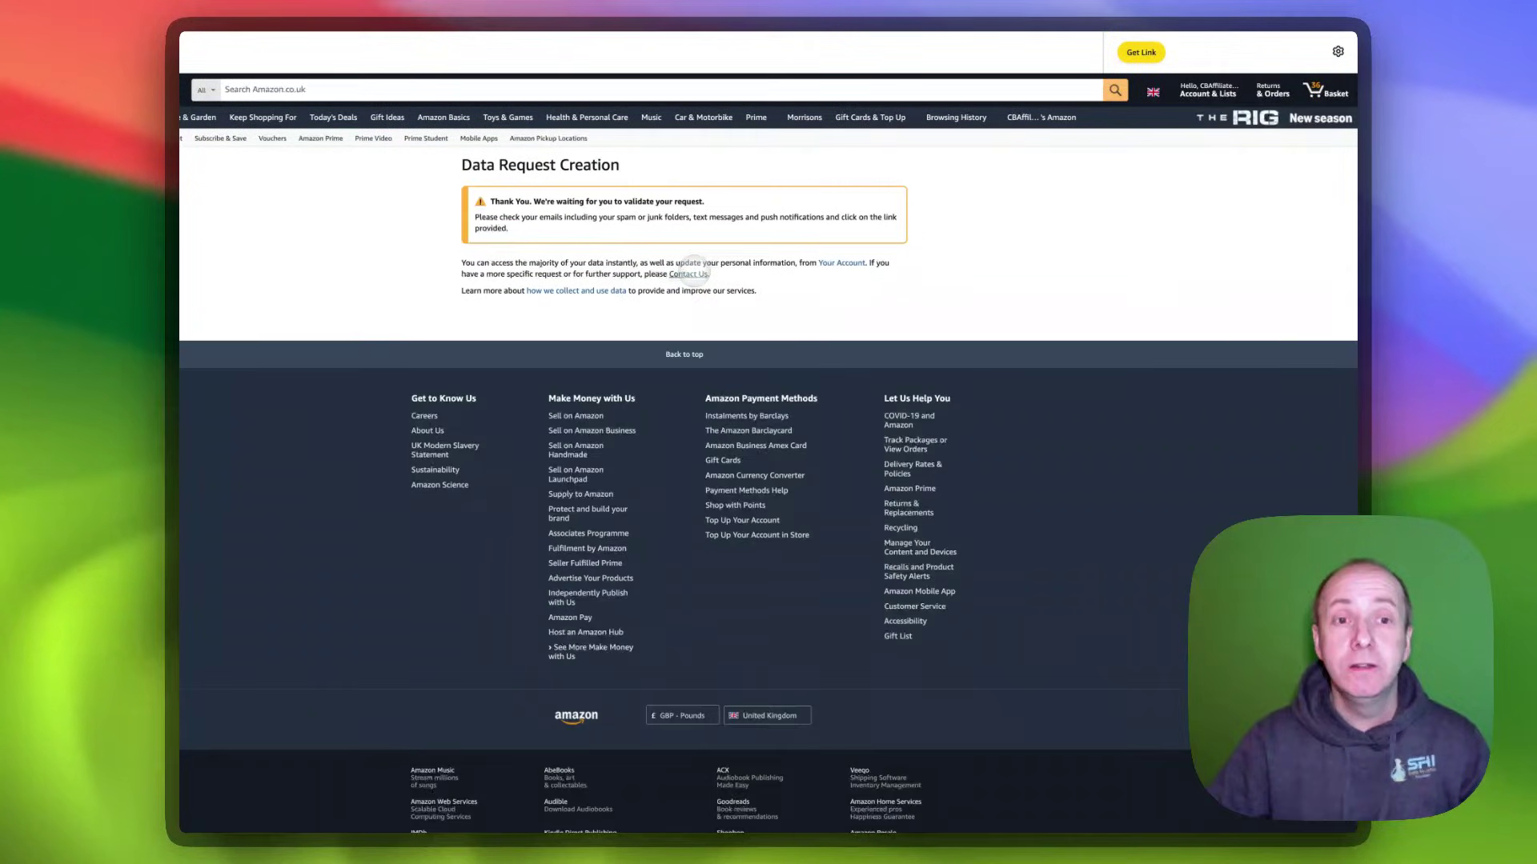